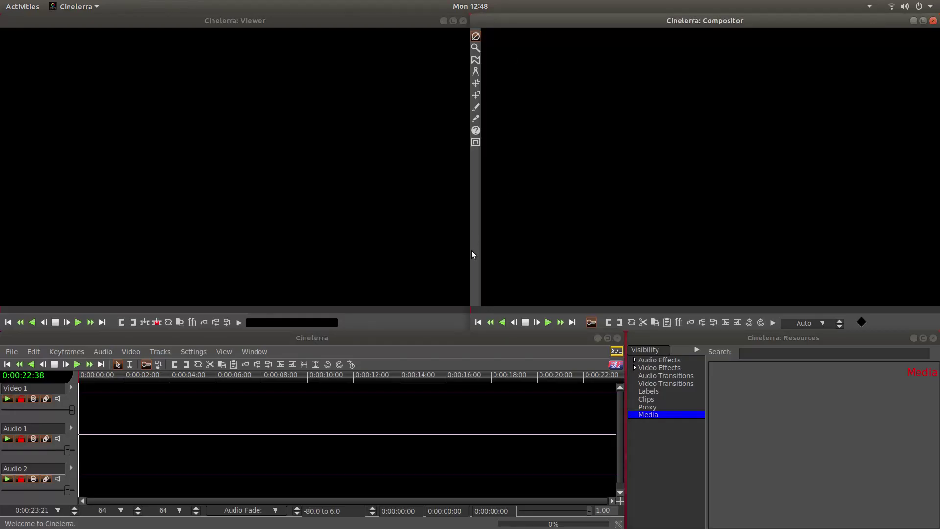
Bring the source preview, output preview and main timeline windows into focus in turn.
{"action": "left_click", "coordinate": [400, 327]}
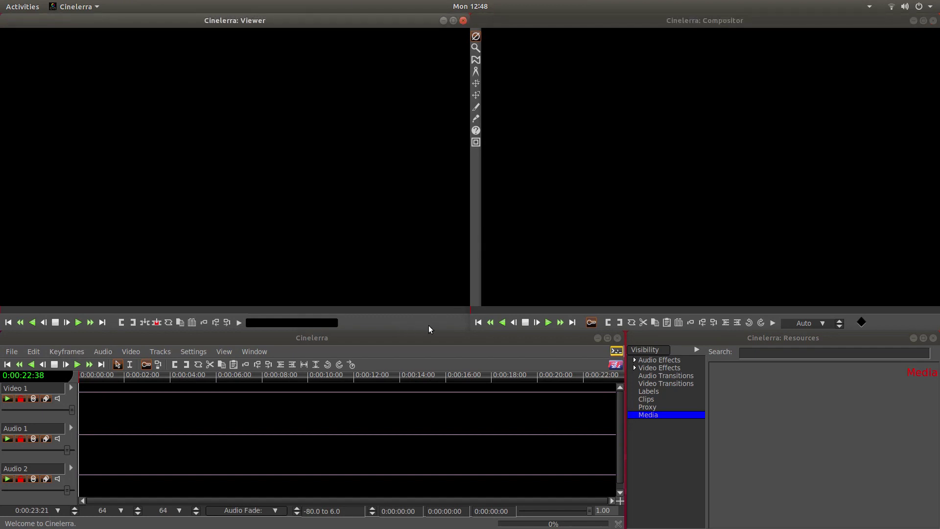
{"action": "left_click", "coordinate": [474, 188]}
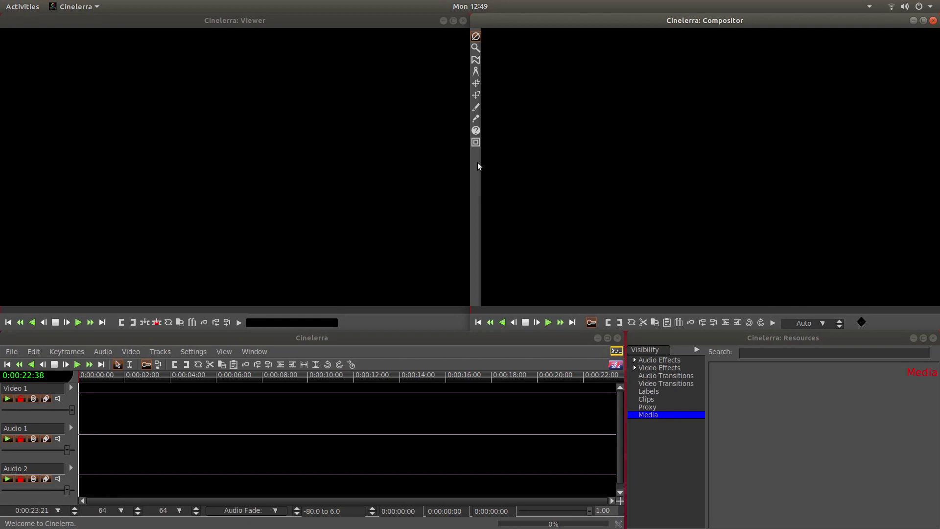
{"action": "left_click", "coordinate": [435, 151]}
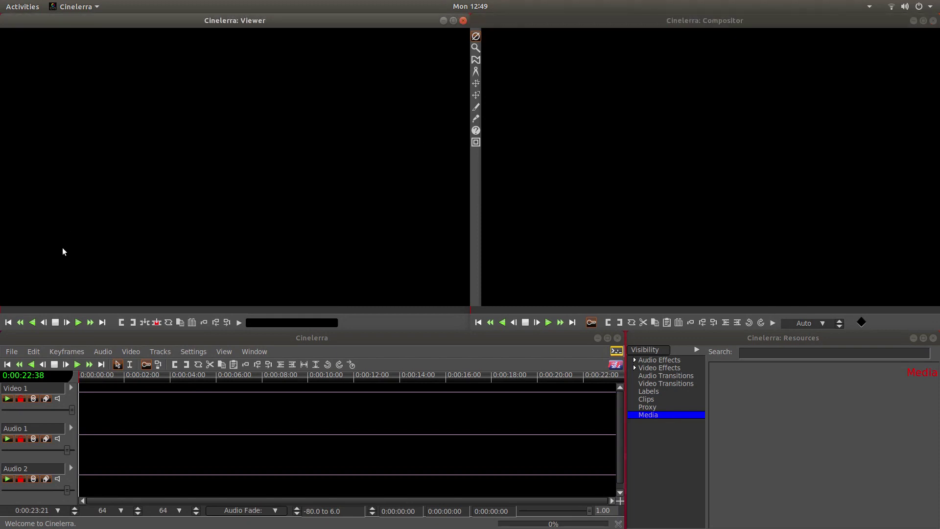
{"action": "left_click", "coordinate": [15, 338]}
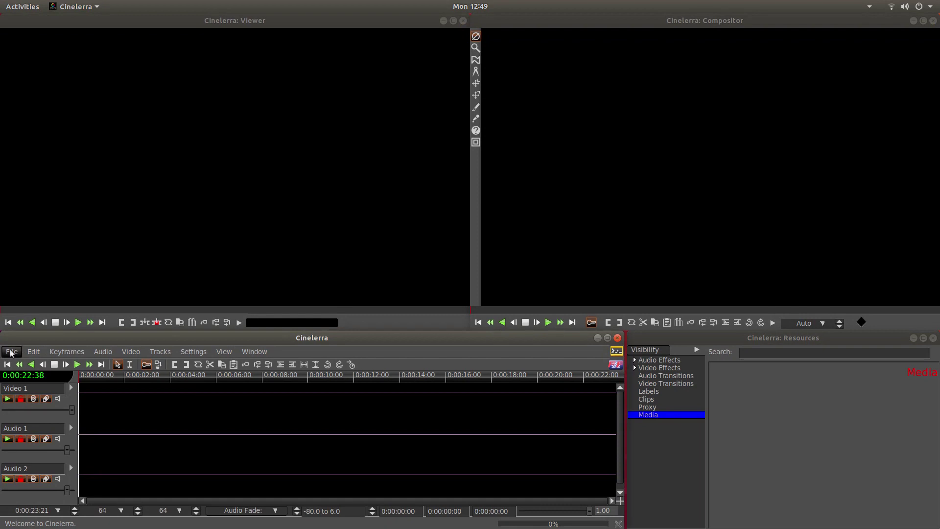
Create a new project from the File menu with Audio Tracks set to 0.
{"action": "left_click", "coordinate": [11, 352]}
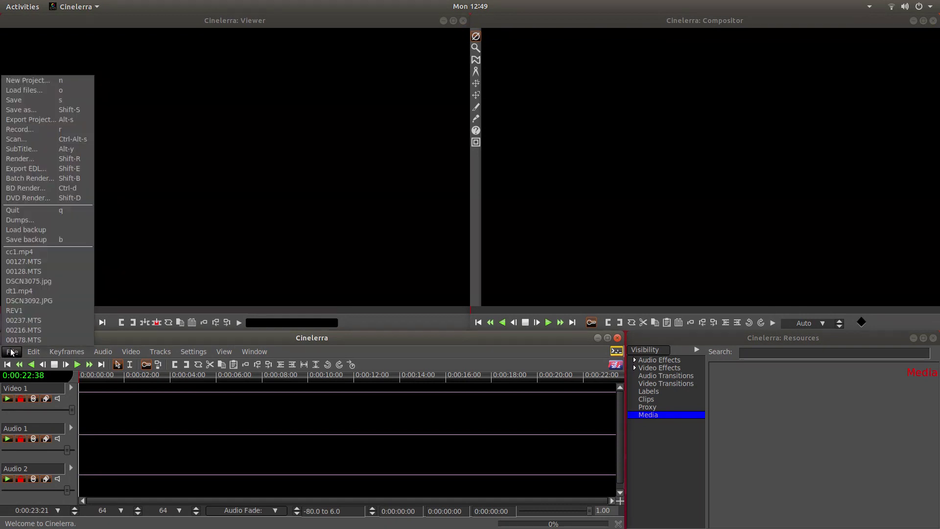
{"action": "left_click", "coordinate": [48, 87]}
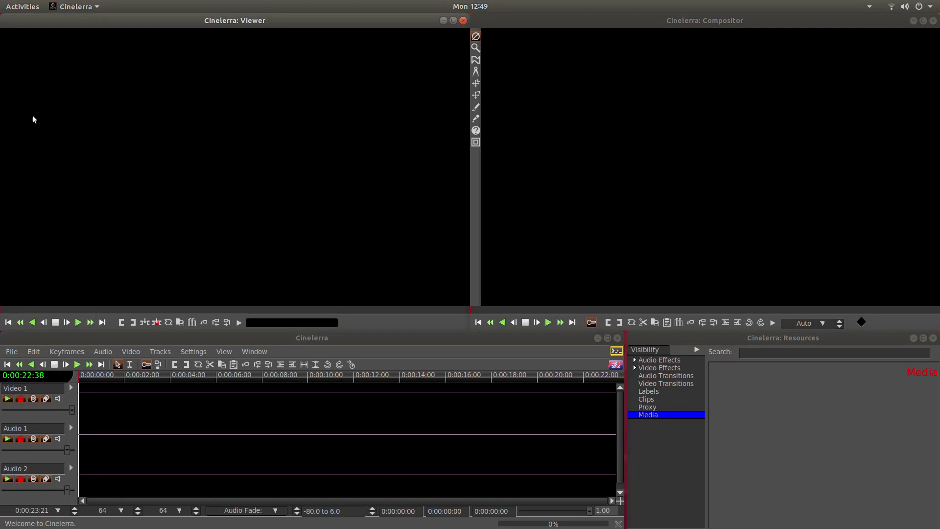
{"action": "left_click", "coordinate": [12, 351]}
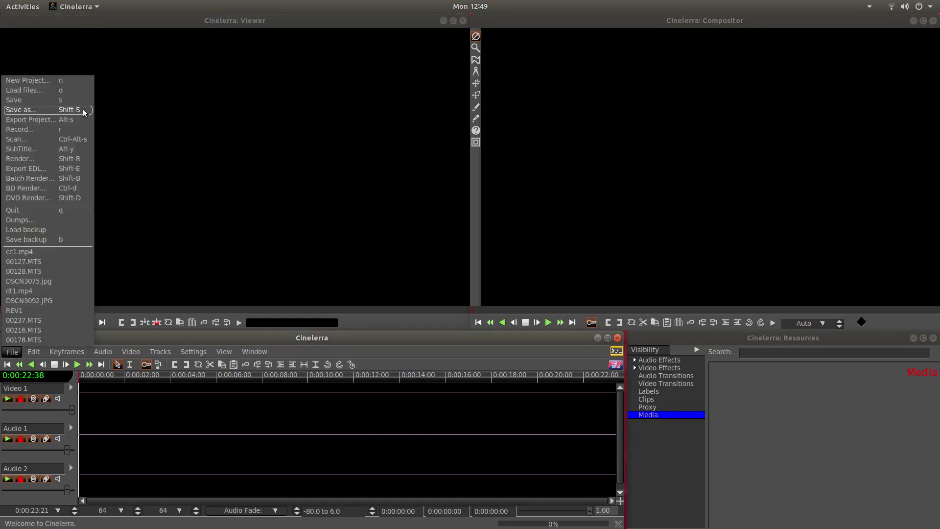
{"action": "left_click", "coordinate": [62, 81]}
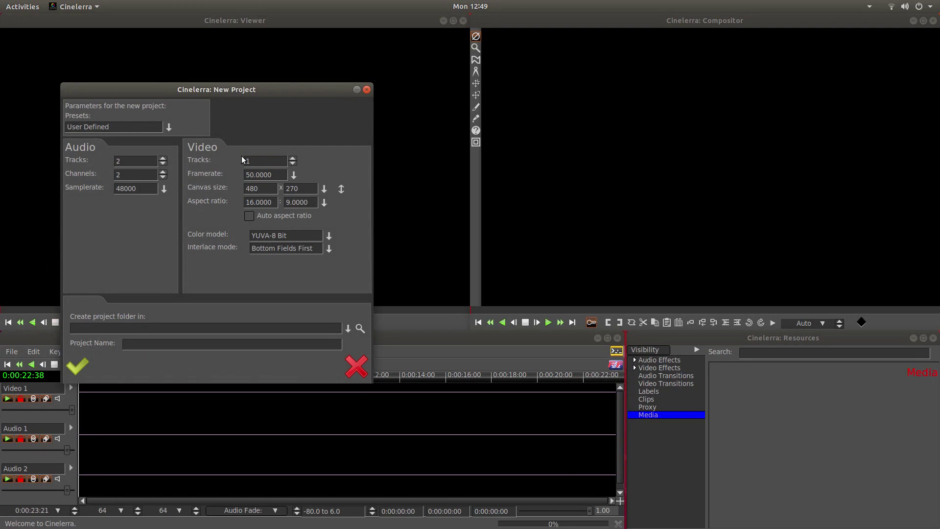
{"action": "left_click", "coordinate": [123, 161]}
{"action": "left_click", "coordinate": [163, 165]}
{"action": "left_click", "coordinate": [77, 369]}
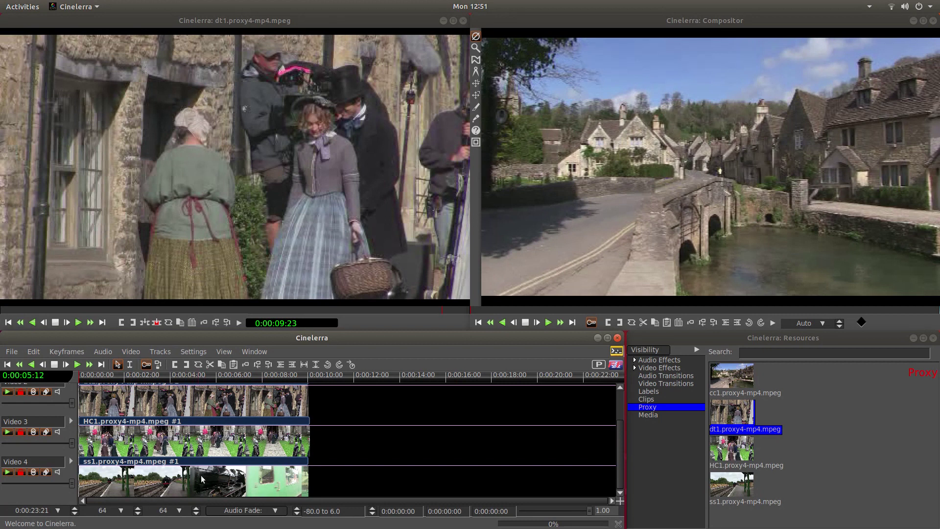
{"action": "left_click_drag", "start_coordinate": [619, 440], "coordinate": [621, 398]}
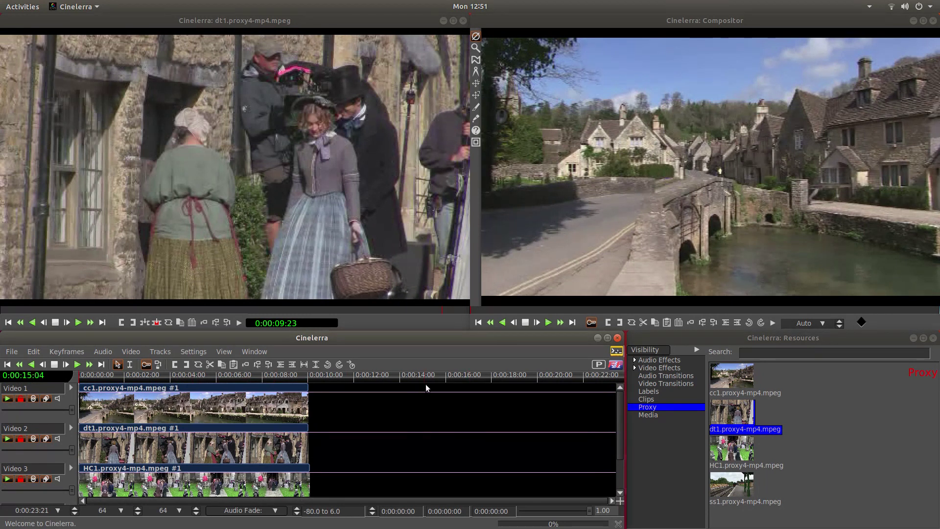
{"action": "left_click", "coordinate": [527, 157]}
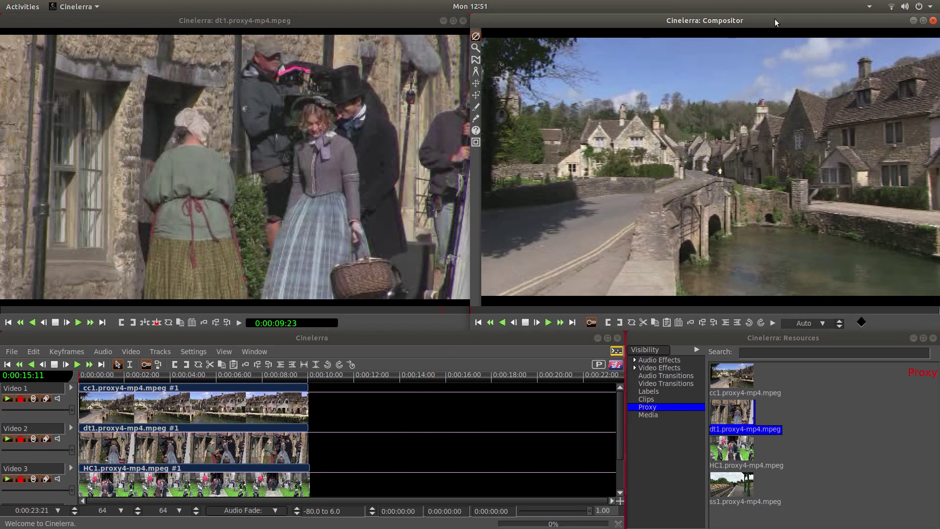
With the projector tool, drag the zoom slider to roughly shrink the village-bridge clip.
{"action": "left_click", "coordinate": [476, 96]}
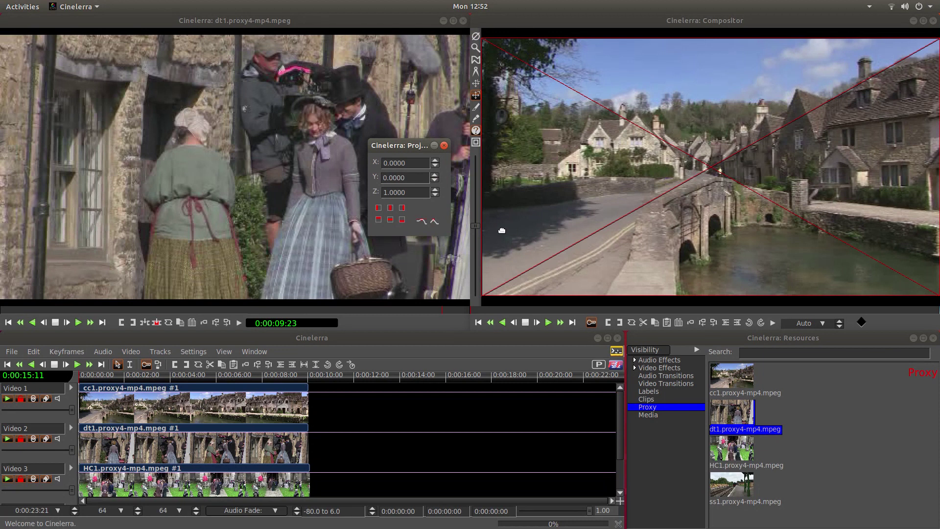
{"action": "mouse_move", "coordinate": [475, 227]}
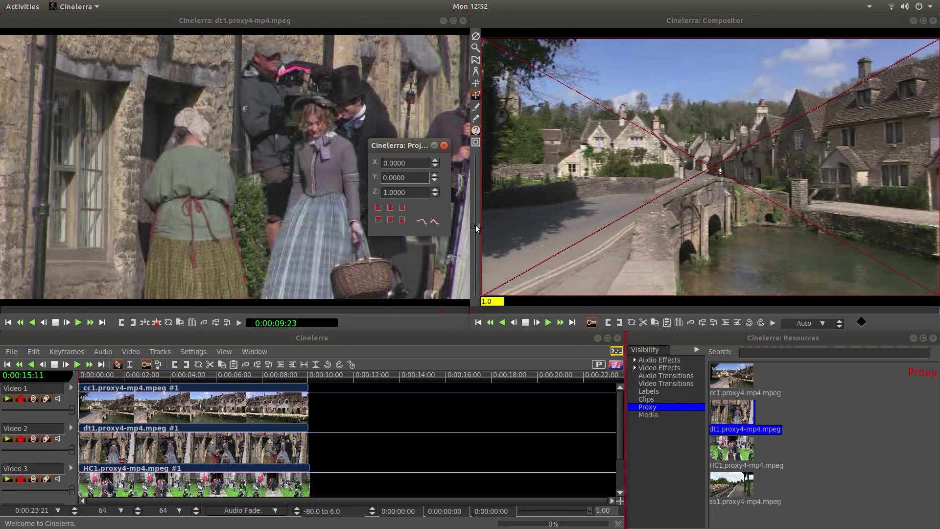
{"action": "left_click_drag", "start_coordinate": [476, 225], "coordinate": [477, 228]}
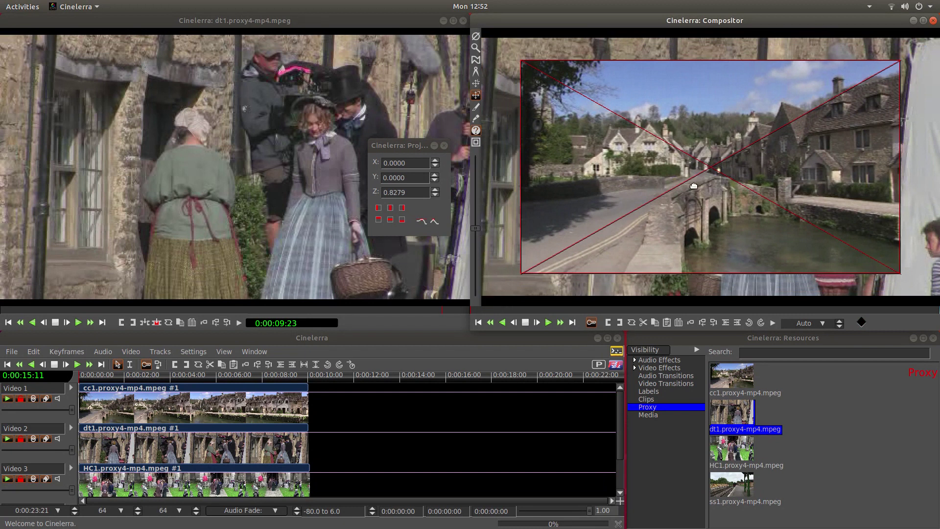
{"action": "mouse_move", "coordinate": [710, 171]}
{"action": "left_mouse_down"}
{"action": "mouse_move", "coordinate": [736, 165]}
{"action": "mouse_move", "coordinate": [724, 155]}
{"action": "mouse_move", "coordinate": [732, 171]}
{"action": "mouse_move", "coordinate": [718, 165]}
{"action": "left_mouse_up"}
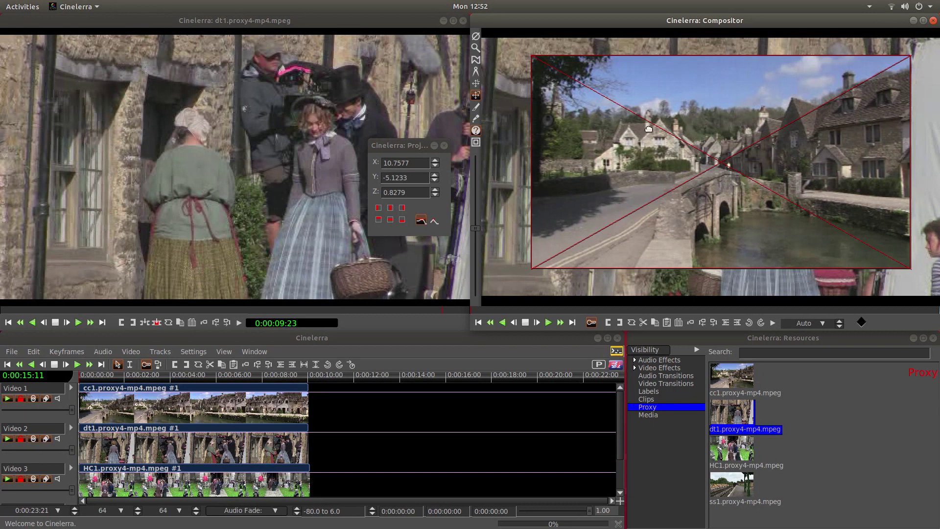
{"action": "mouse_move", "coordinate": [477, 228]}
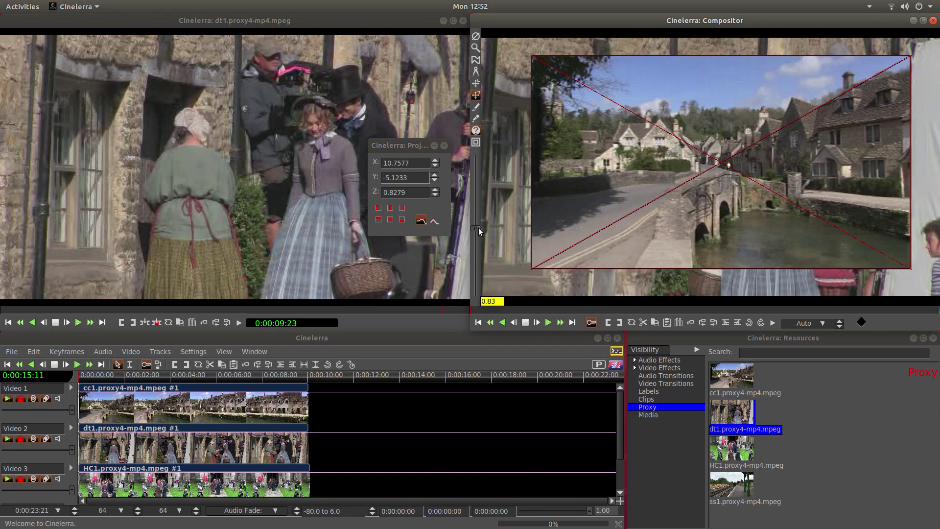
{"action": "left_click_drag", "start_coordinate": [477, 229], "coordinate": [477, 234]}
Set projector Z to exactly 0.5 and justify the clip to the left and top edges.
{"action": "left_click", "coordinate": [408, 194]}
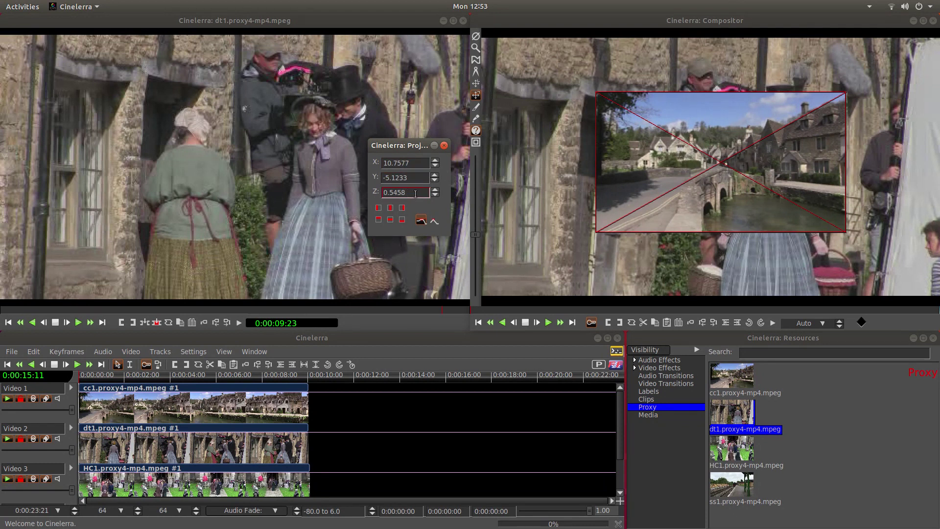
{"action": "key", "text": "BackSpace"}
{"action": "key", "text": "BackSpace"}
{"action": "key", "text": "BackSpace"}
{"action": "key", "text": "BackSpace"}
{"action": "type", "text": "1"}
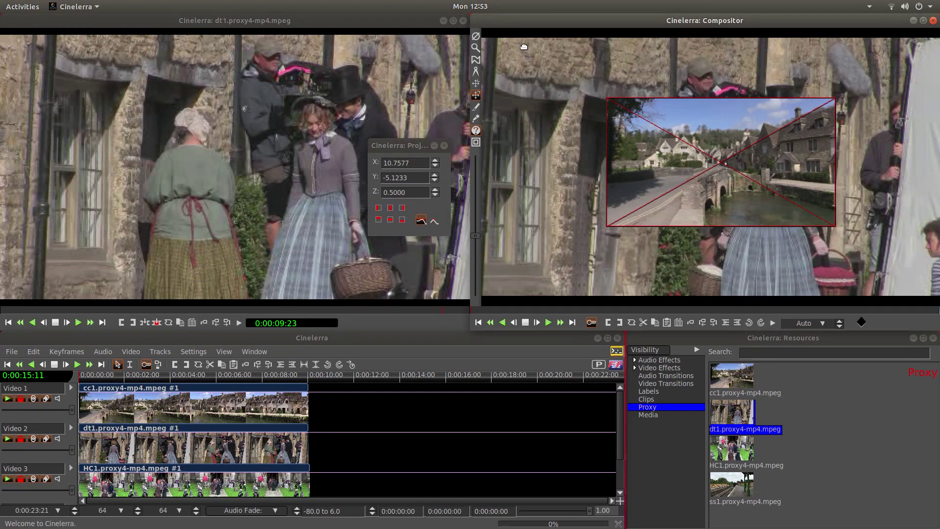
{"action": "left_click", "coordinate": [378, 208]}
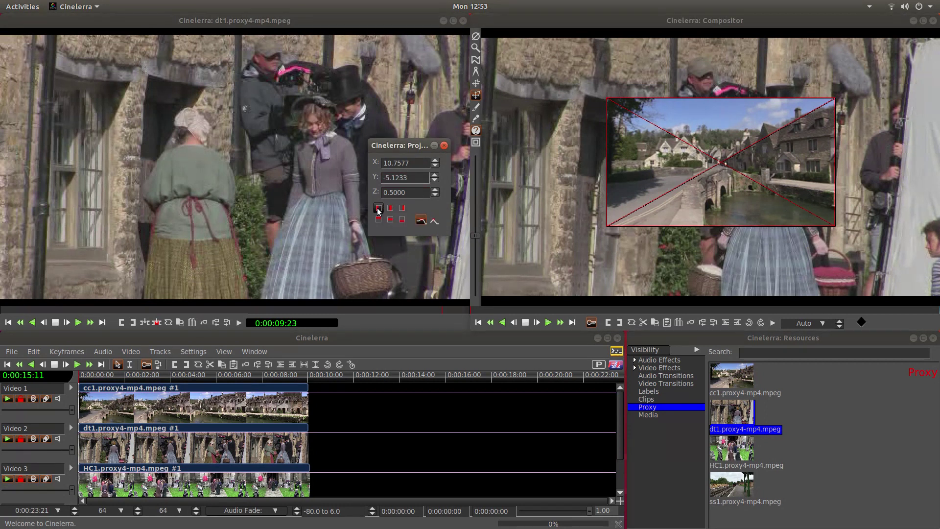
{"action": "left_click", "coordinate": [378, 219]}
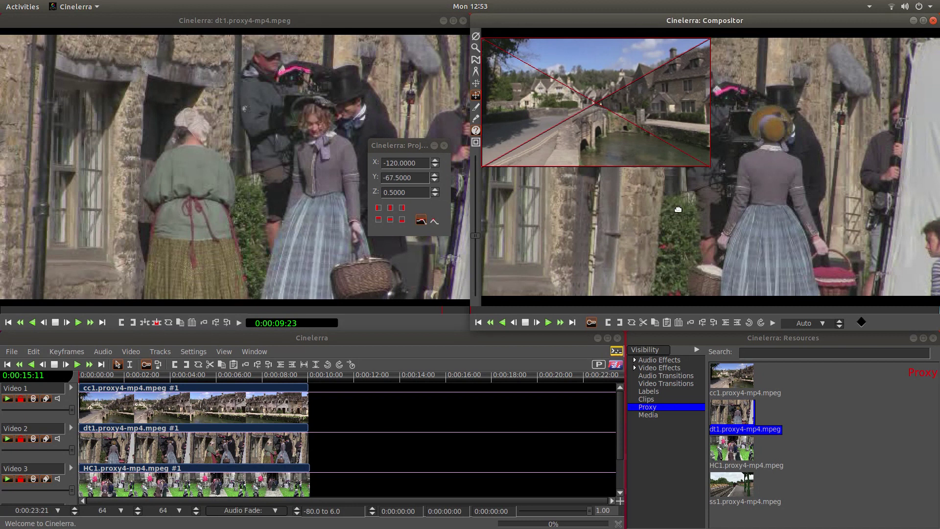
{"action": "left_click", "coordinate": [236, 299]}
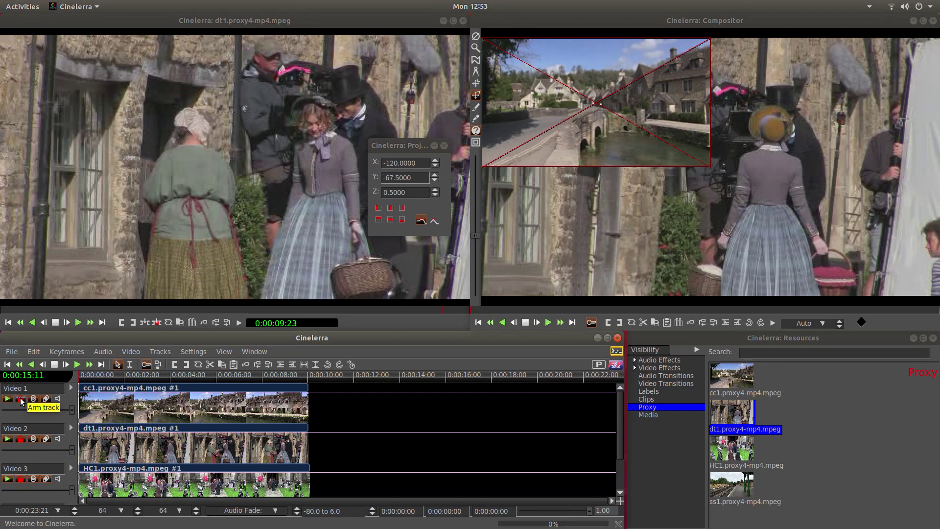
Lock Video 1, set the woman-in-grey clip to Z 0.5, align it top-right, arm Video 2.
{"action": "left_click", "coordinate": [21, 401]}
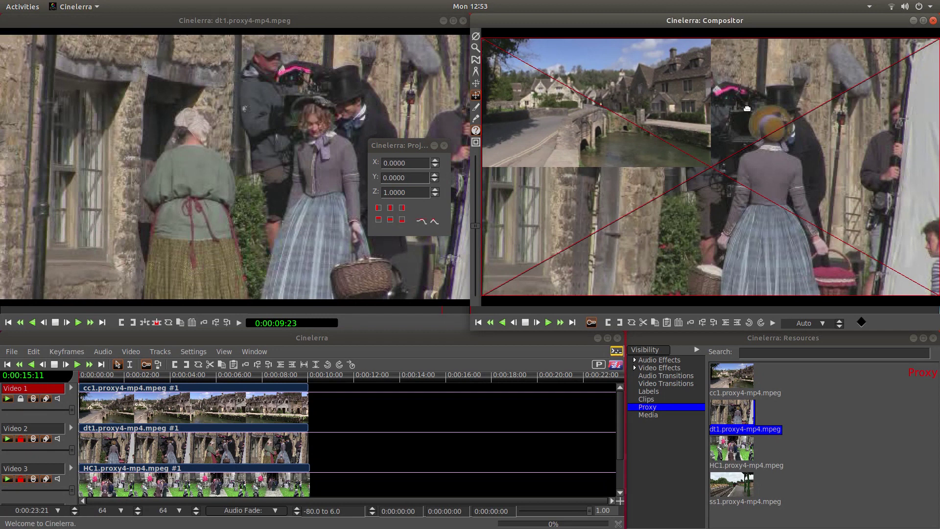
{"action": "left_click_drag", "start_coordinate": [473, 223], "coordinate": [468, 233]}
{"action": "left_click", "coordinate": [408, 192]}
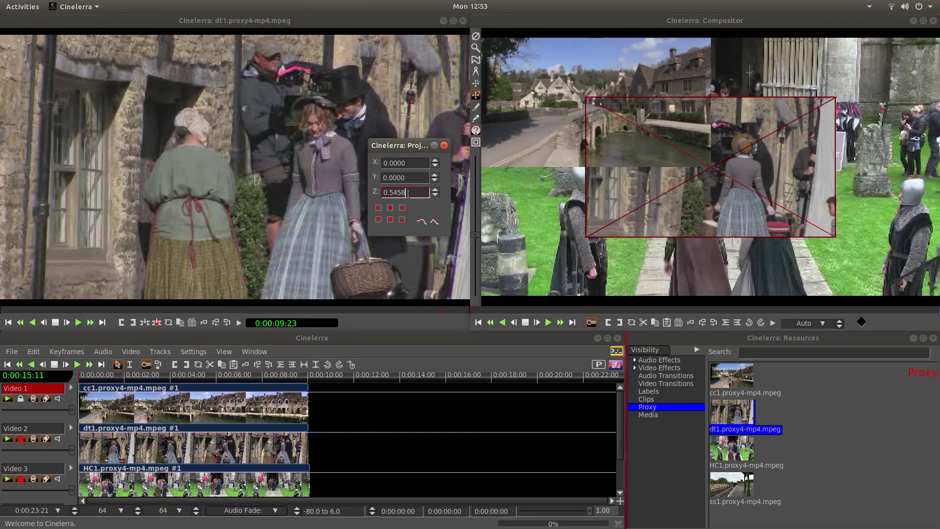
{"action": "key", "text": "BackSpace"}
{"action": "key", "text": "BackSpace"}
{"action": "key", "text": "BackSpace"}
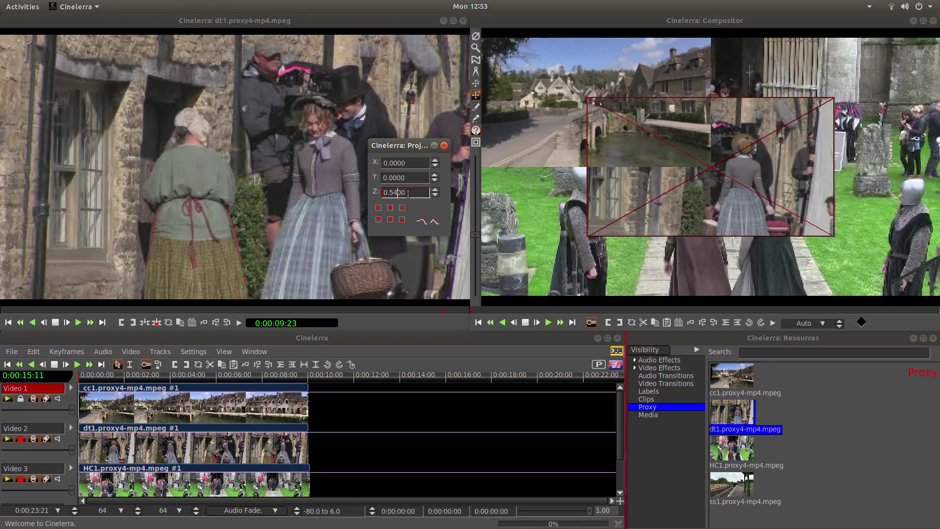
{"action": "key", "text": "Return"}
{"action": "left_click", "coordinate": [410, 189]}
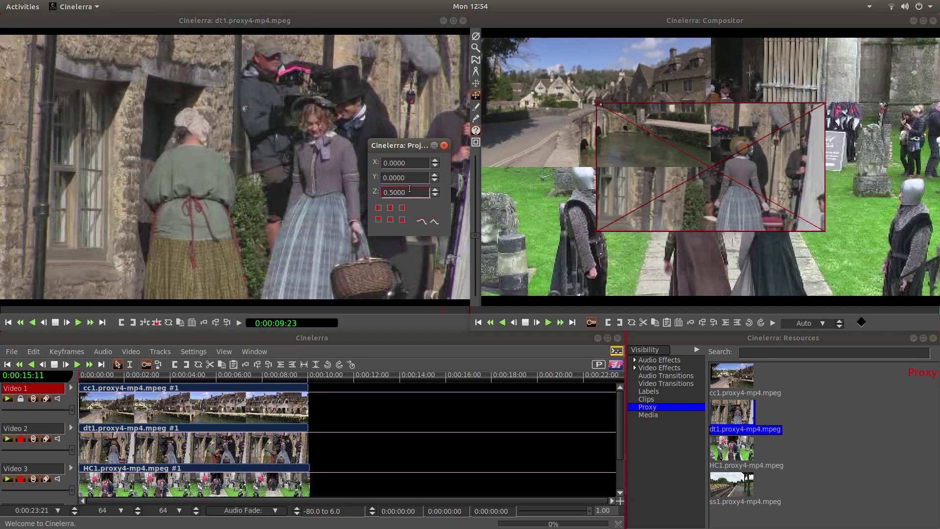
{"action": "left_click", "coordinate": [377, 219]}
{"action": "left_click", "coordinate": [402, 207]}
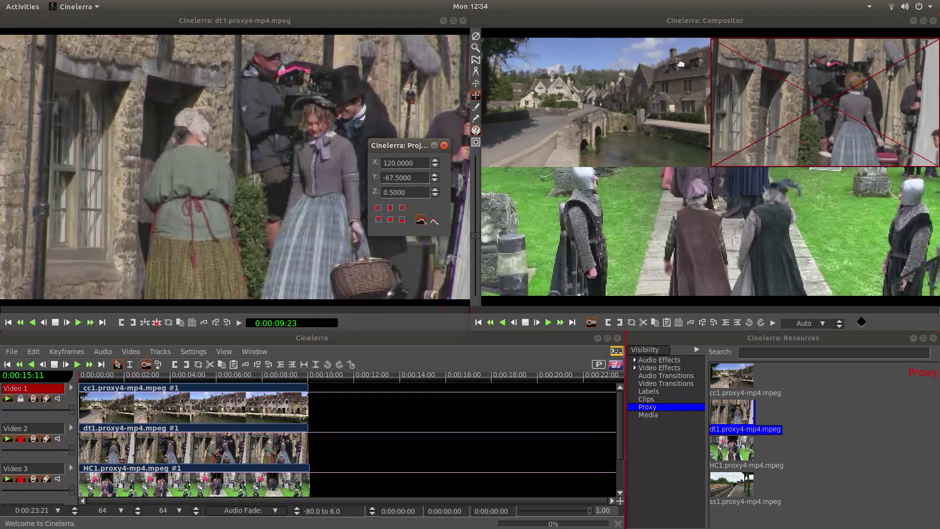
{"action": "left_click", "coordinate": [20, 438]}
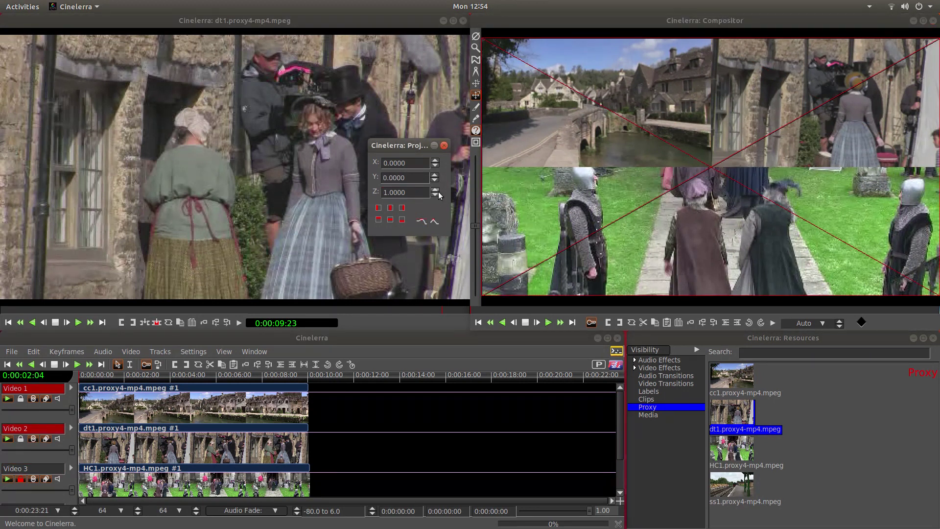
Scale the churchyard knights clip to Z 0.5, align it bottom-left, and arm Video 3.
{"action": "left_click_drag", "start_coordinate": [478, 224], "coordinate": [476, 234]}
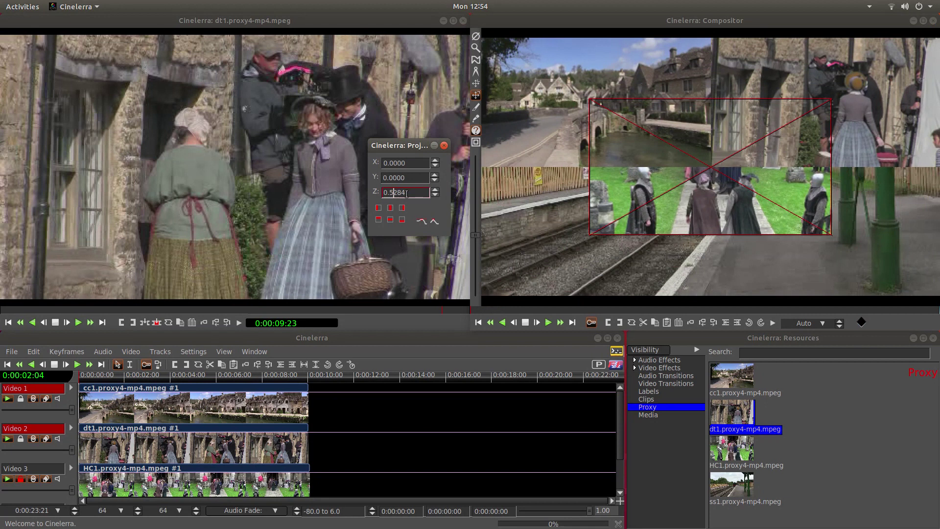
{"action": "key", "text": "BackSpace"}
{"action": "key", "text": "BackSpace"}
{"action": "key", "text": "BackSpace"}
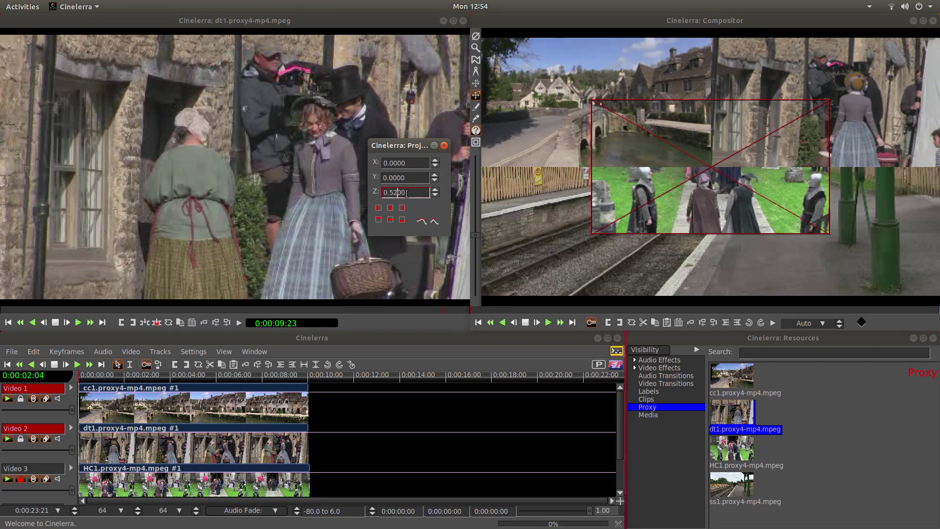
{"action": "left_click", "coordinate": [766, 158]}
{"action": "left_click", "coordinate": [383, 232]}
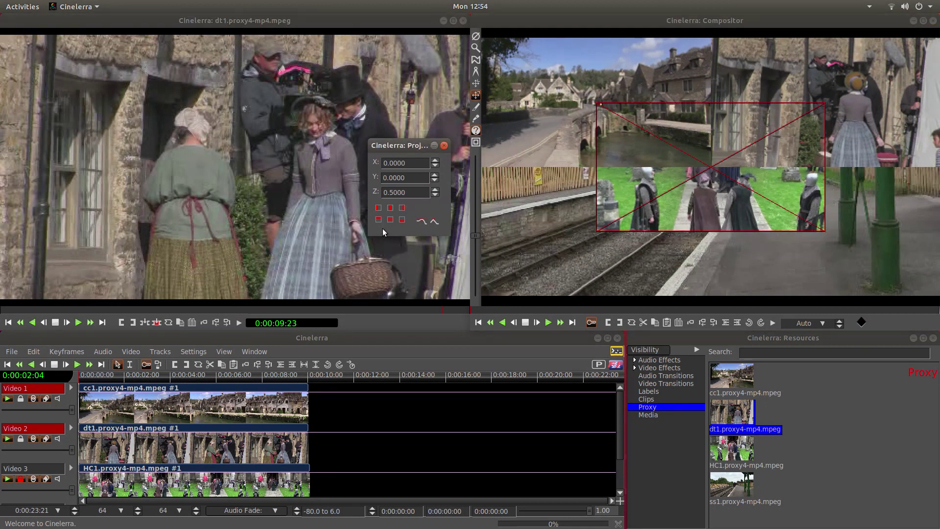
{"action": "left_click", "coordinate": [402, 219]}
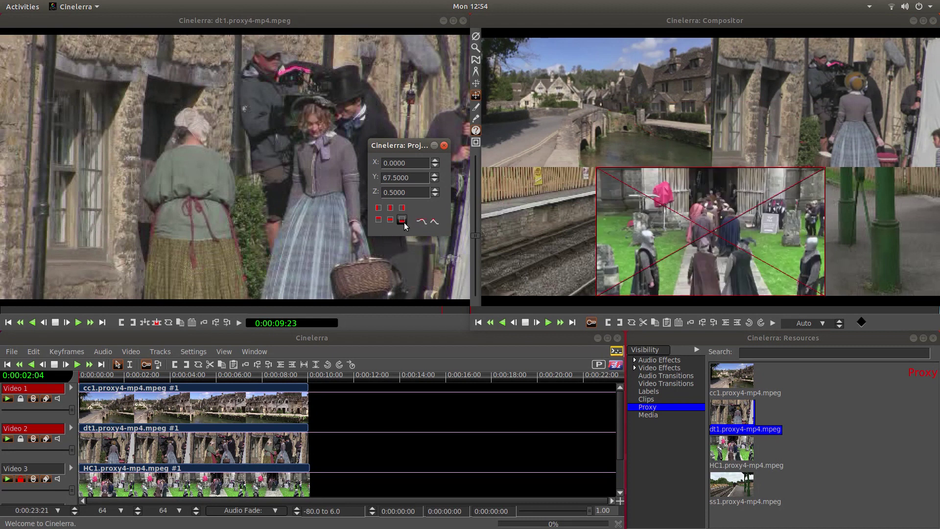
{"action": "left_click", "coordinate": [378, 208]}
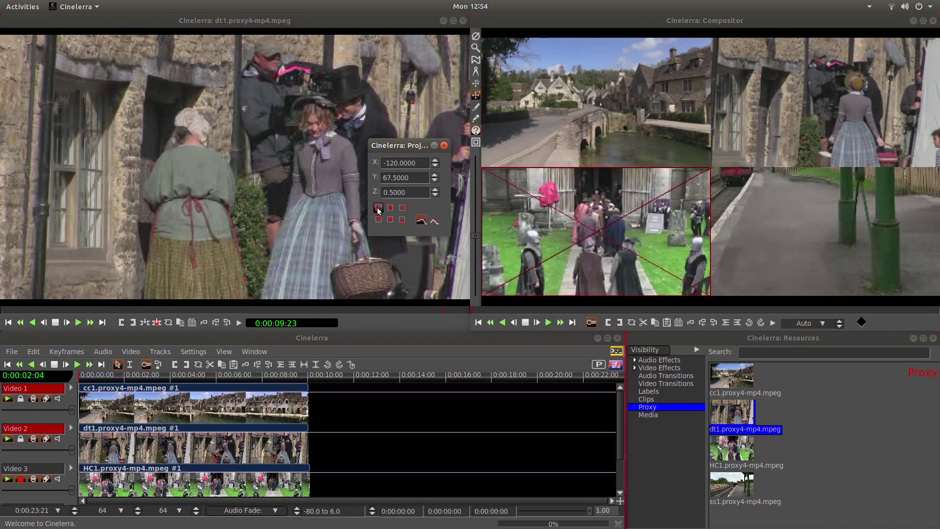
{"action": "left_click", "coordinate": [20, 480]}
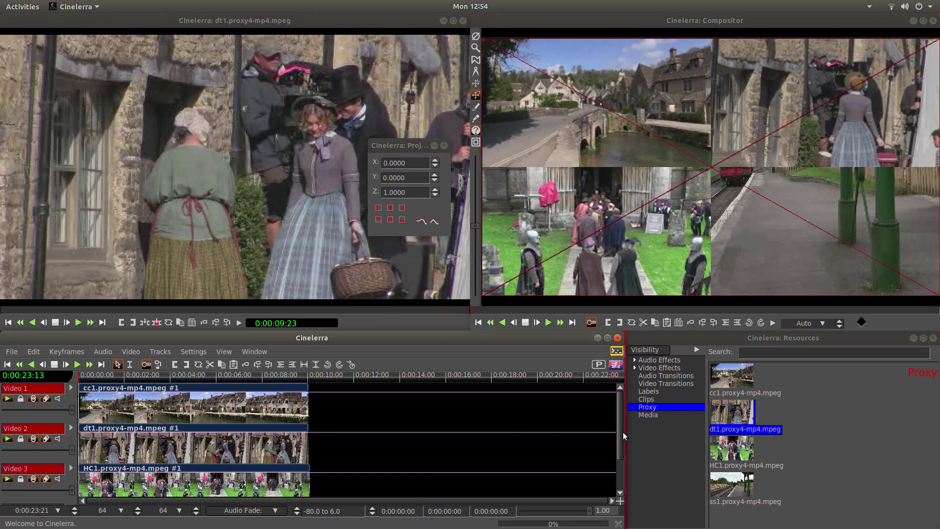
{"action": "left_click_drag", "start_coordinate": [621, 413], "coordinate": [616, 460]}
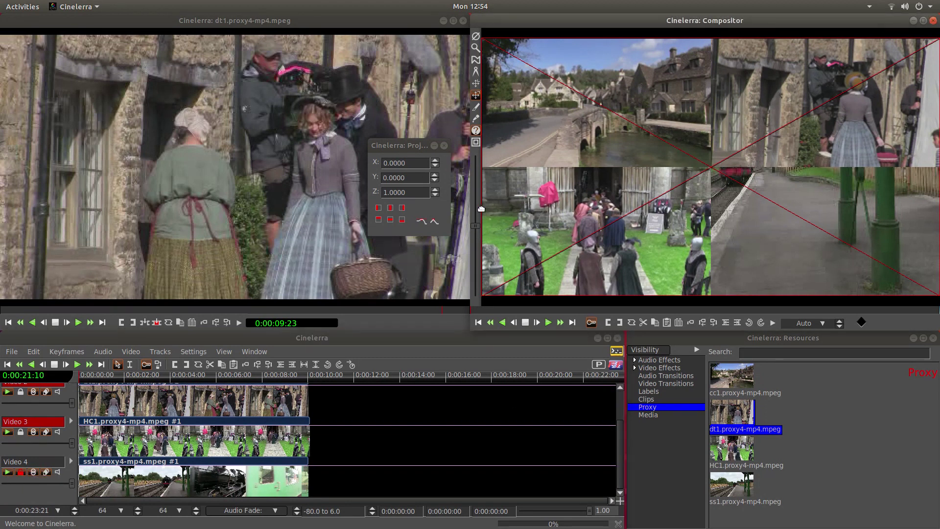
Scale the railway platform clip to Z 0.5, align it bottom-right, arm Video 4, close Projector.
{"action": "mouse_move", "coordinate": [477, 213]}
{"action": "left_click_drag", "start_coordinate": [477, 222], "coordinate": [477, 234]}
{"action": "left_click", "coordinate": [405, 192]}
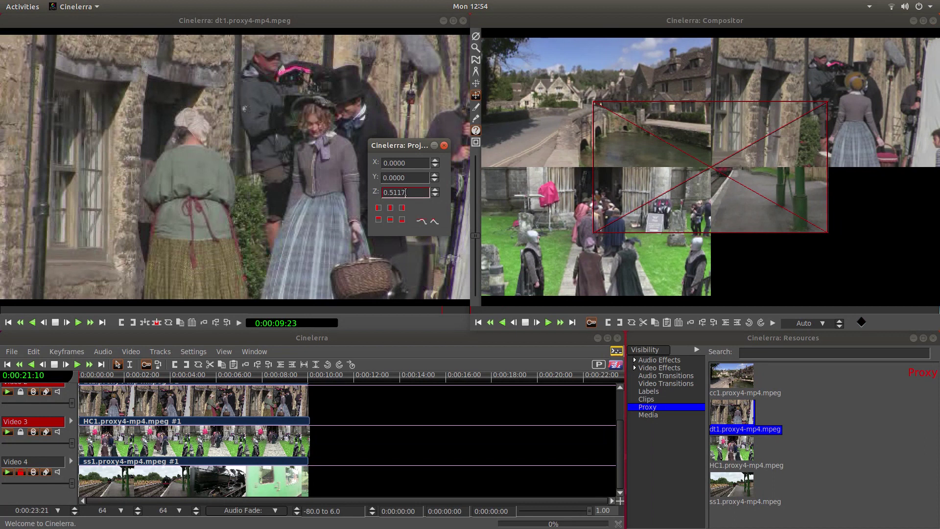
{"action": "key", "text": "BackSpace"}
{"action": "key", "text": "BackSpace"}
{"action": "key", "text": "BackSpace"}
{"action": "type", "text": "000"}
{"action": "left_click", "coordinate": [402, 219]}
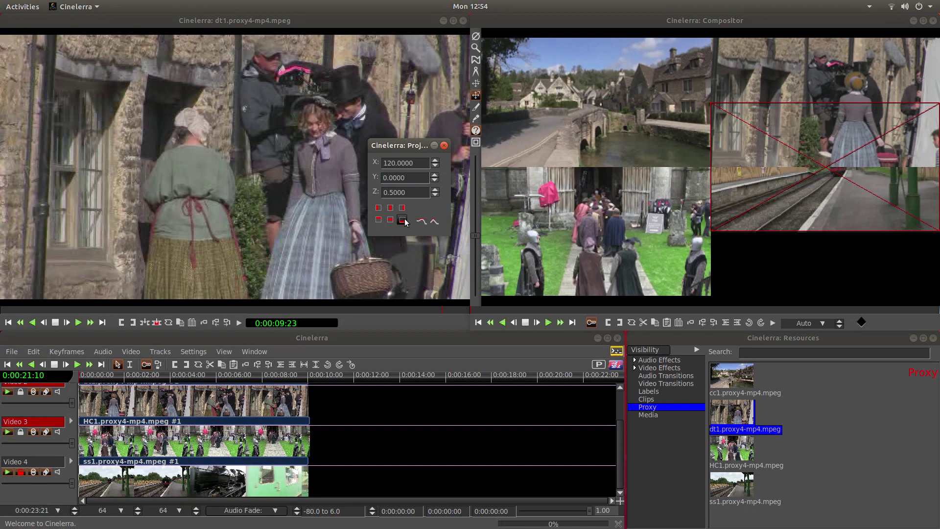
{"action": "left_click", "coordinate": [404, 220]}
{"action": "left_click", "coordinate": [580, 71]}
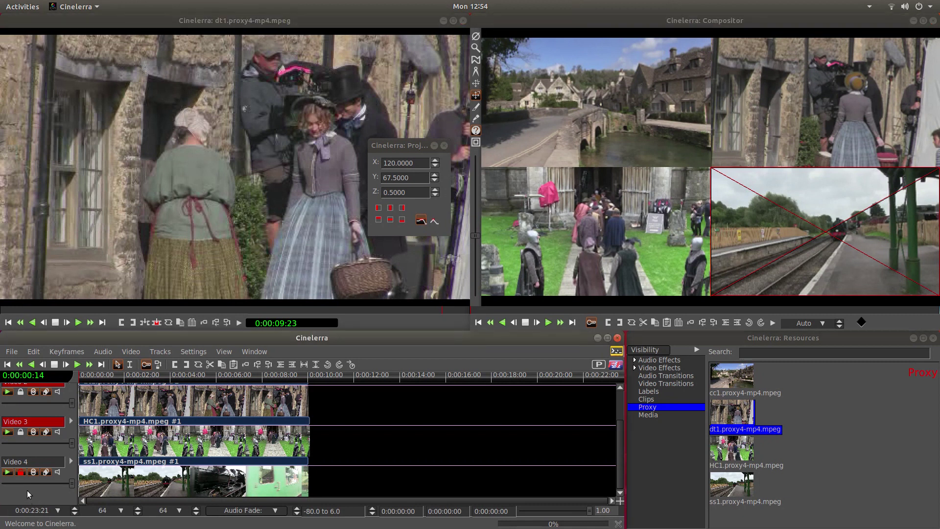
{"action": "left_click", "coordinate": [18, 474]}
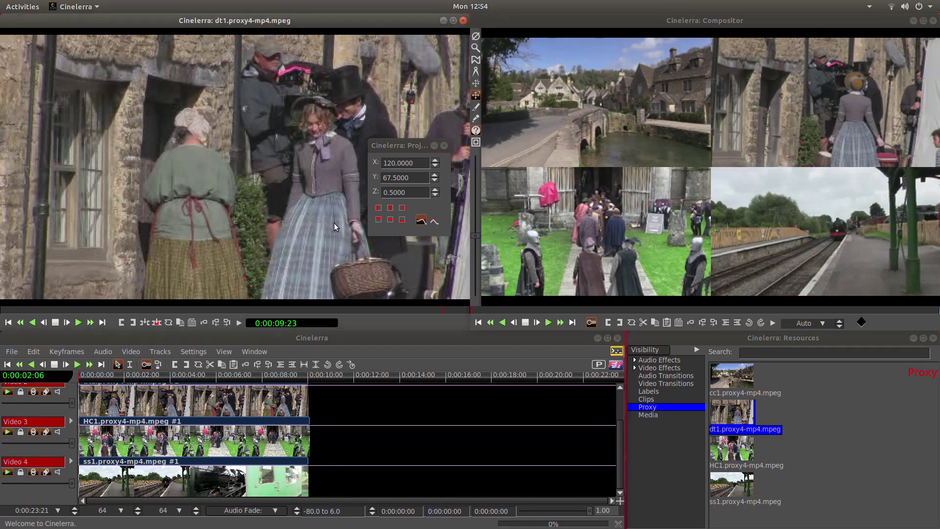
{"action": "left_click", "coordinate": [443, 146]}
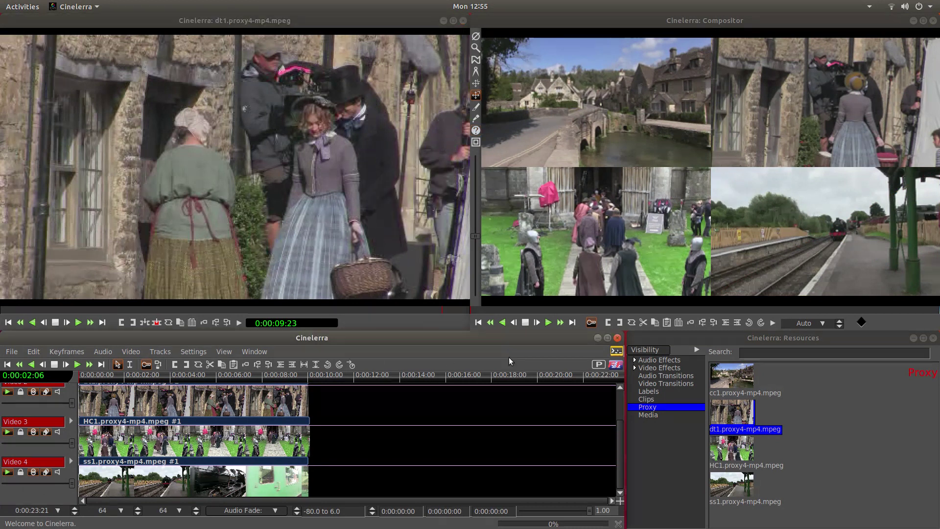
Play the four-quadrant composite in the Compositor and stop it at 0:00:07:41.
{"action": "left_click", "coordinate": [549, 323]}
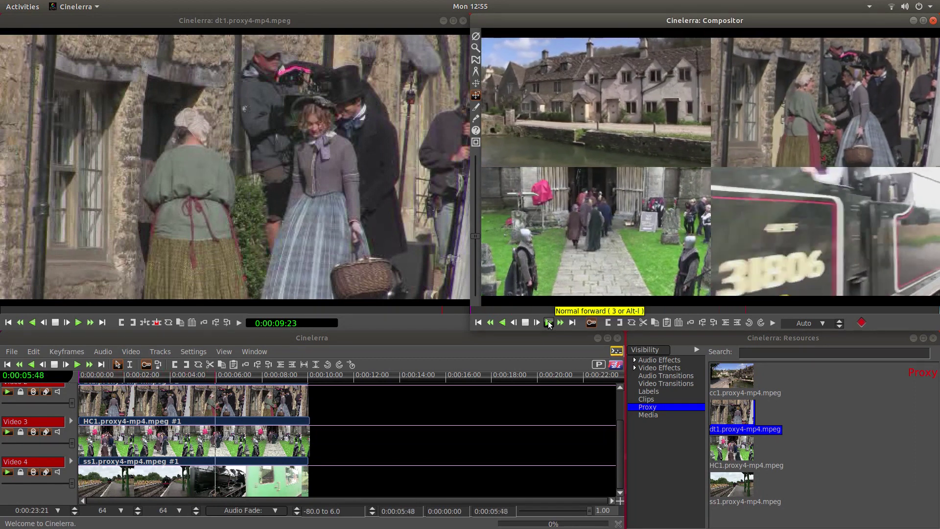
{"action": "left_click", "coordinate": [525, 322]}
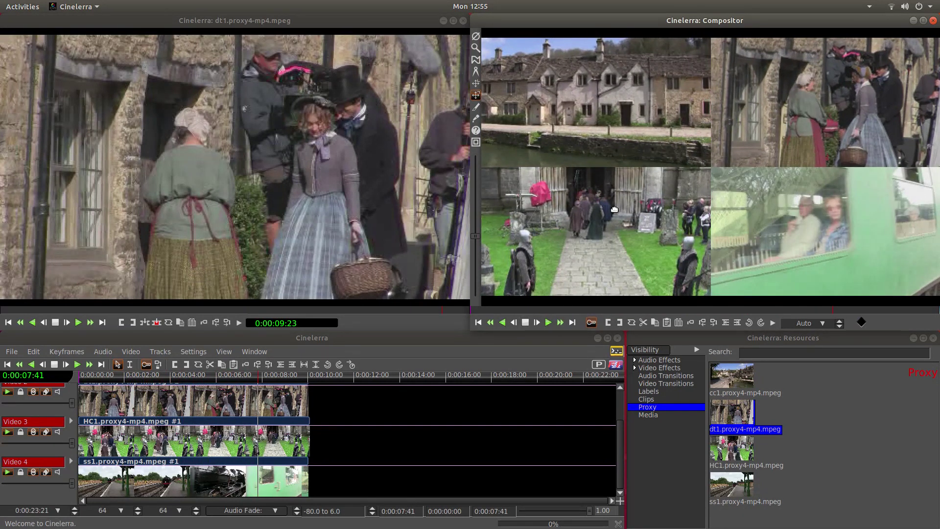
Disable proxies to use the original full-resolution clips, then bring up the File menu.
{"action": "left_click", "coordinate": [597, 367]}
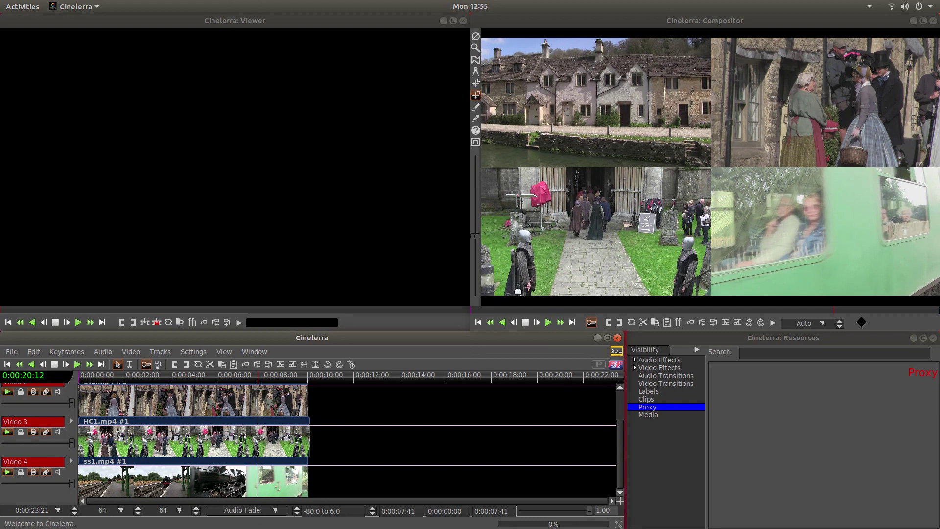
{"action": "left_click", "coordinate": [13, 352]}
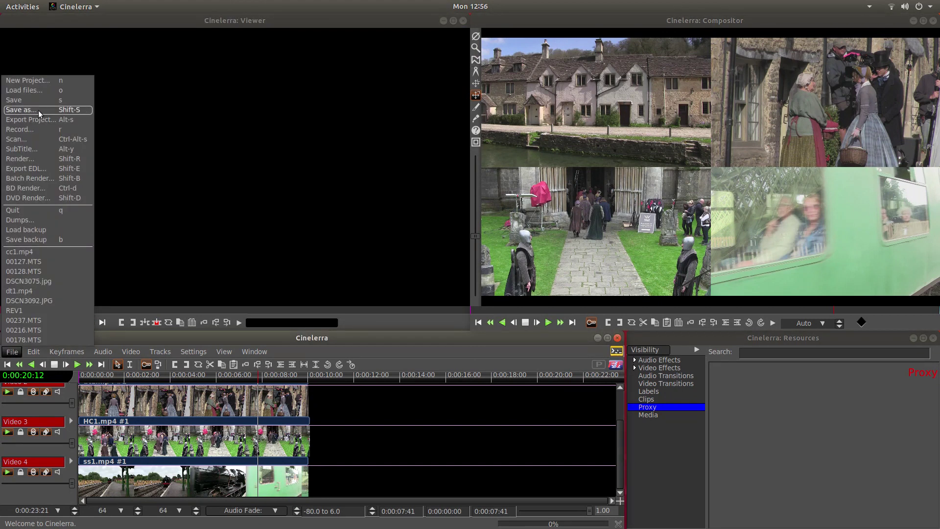